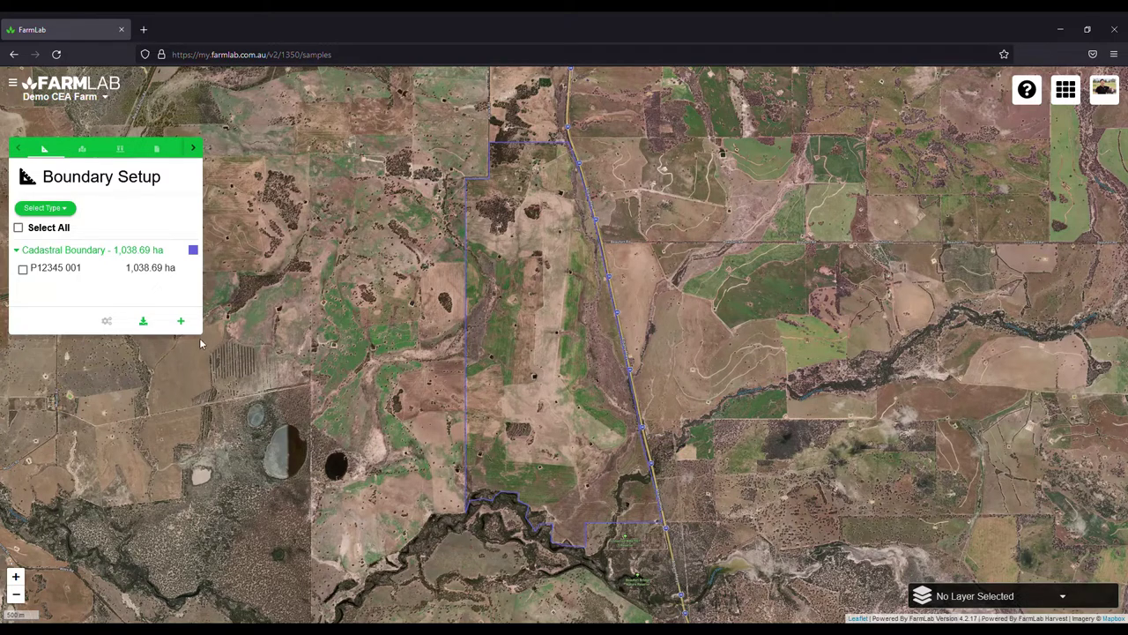
Step: Start a Stratify job on paddock P12345 001 with the number of strata set to 3
click(23, 269)
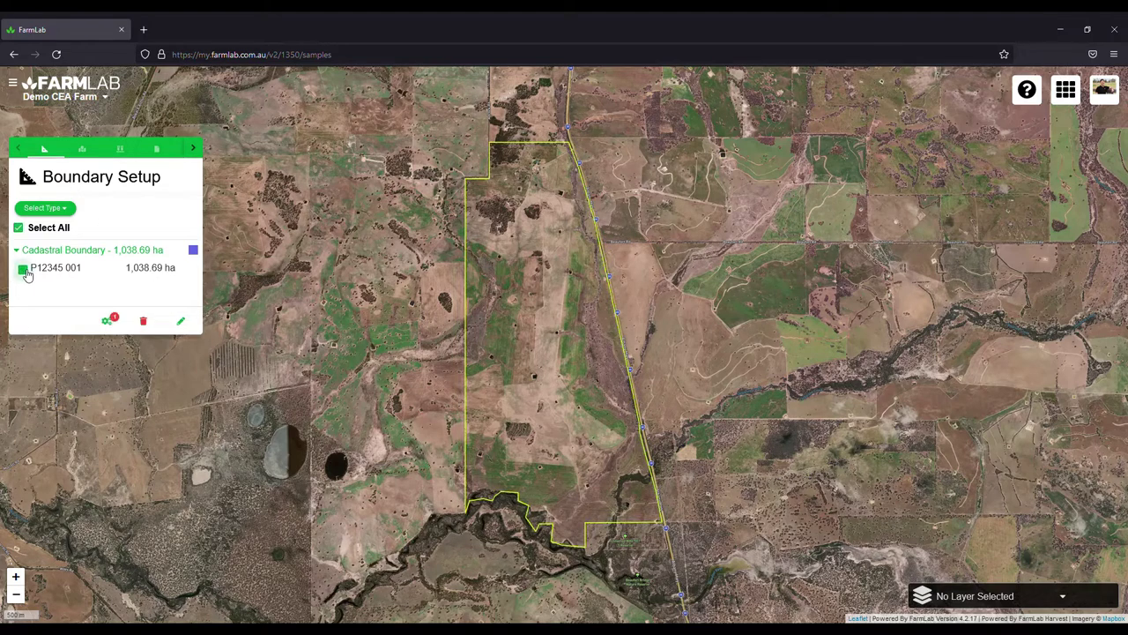
click(113, 322)
click(115, 374)
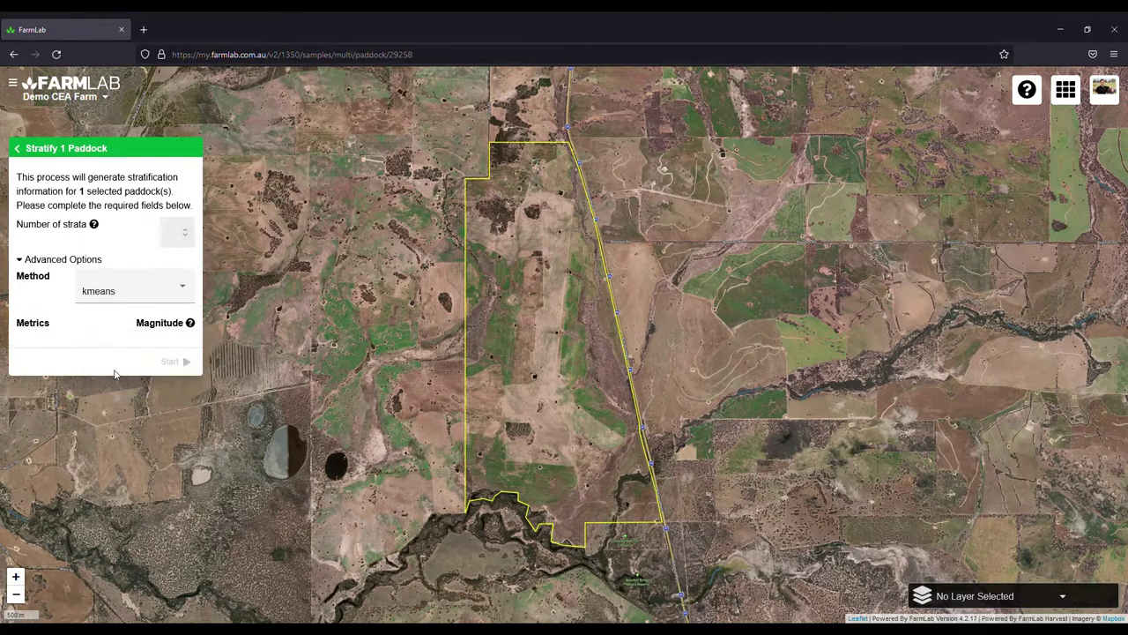
click(176, 246)
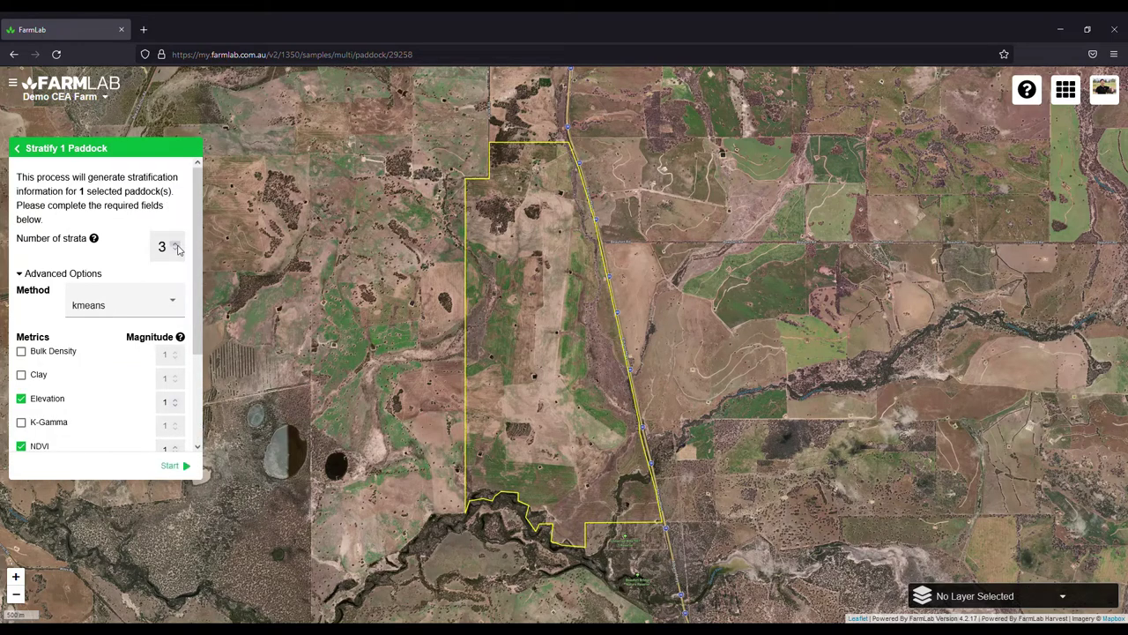
click(174, 254)
click(175, 246)
click(176, 247)
click(175, 247)
Step: Base the stratification only on tree_cover, excluding Elevation and NDVI, and launch the job
scroll(105, 300, down, 1)
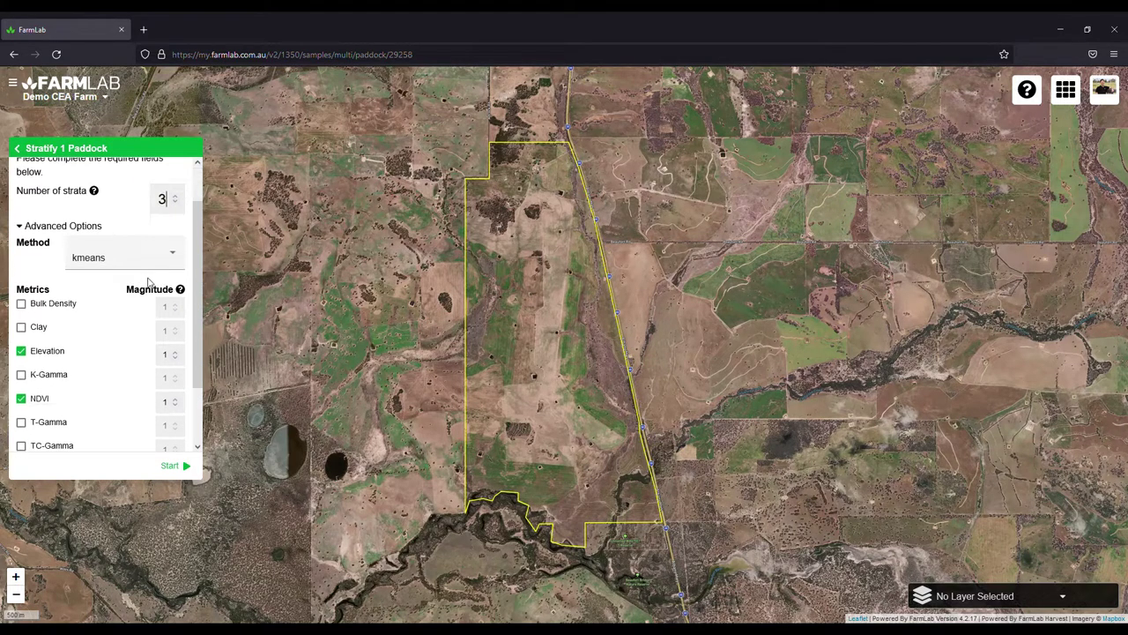
click(20, 339)
click(21, 388)
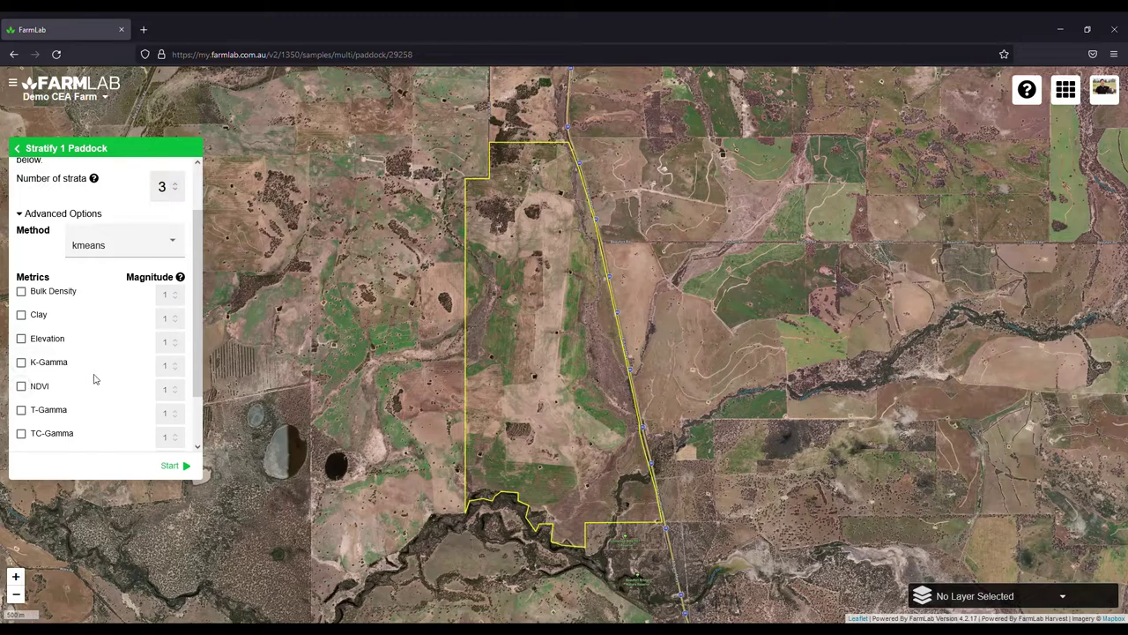
scroll(94, 378, down, 1)
click(21, 394)
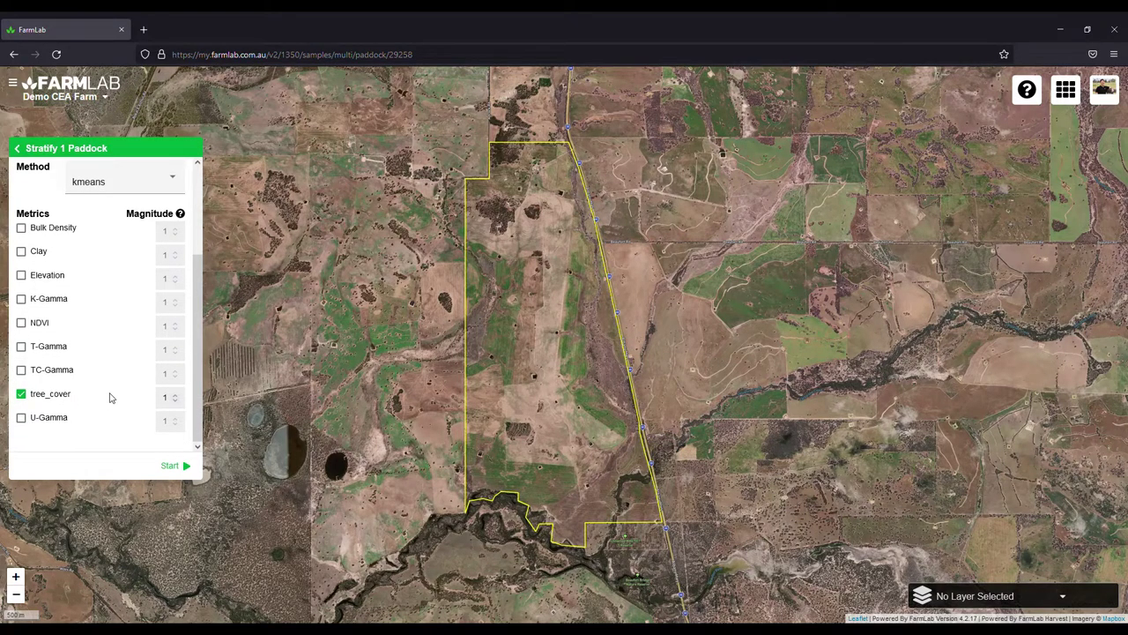
scroll(98, 381, up, 2)
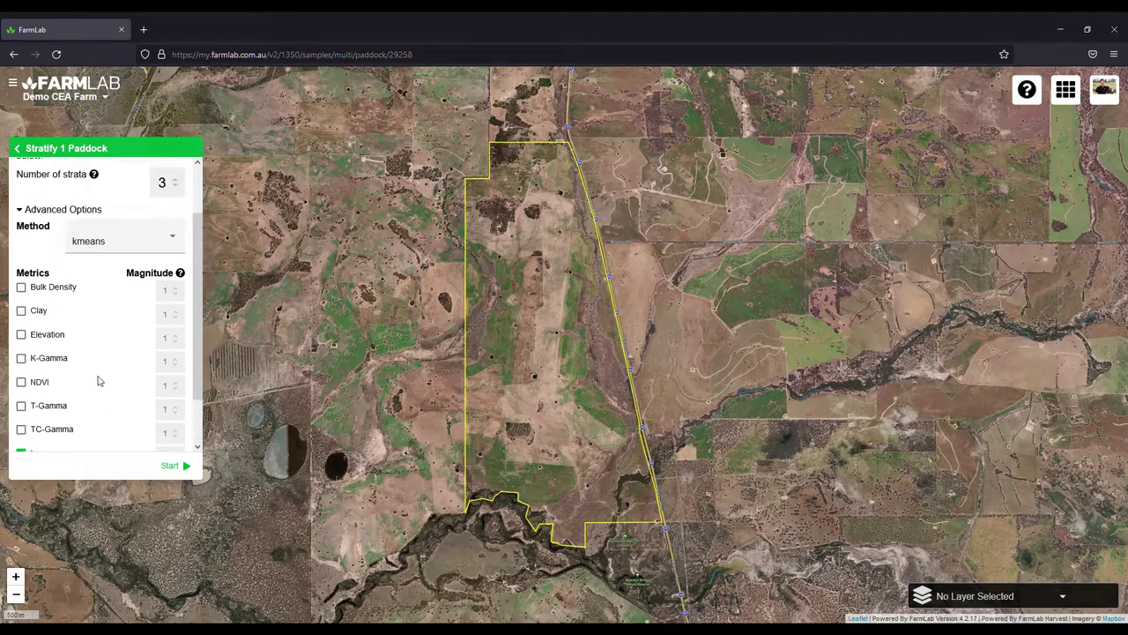
scroll(99, 381, down, 2)
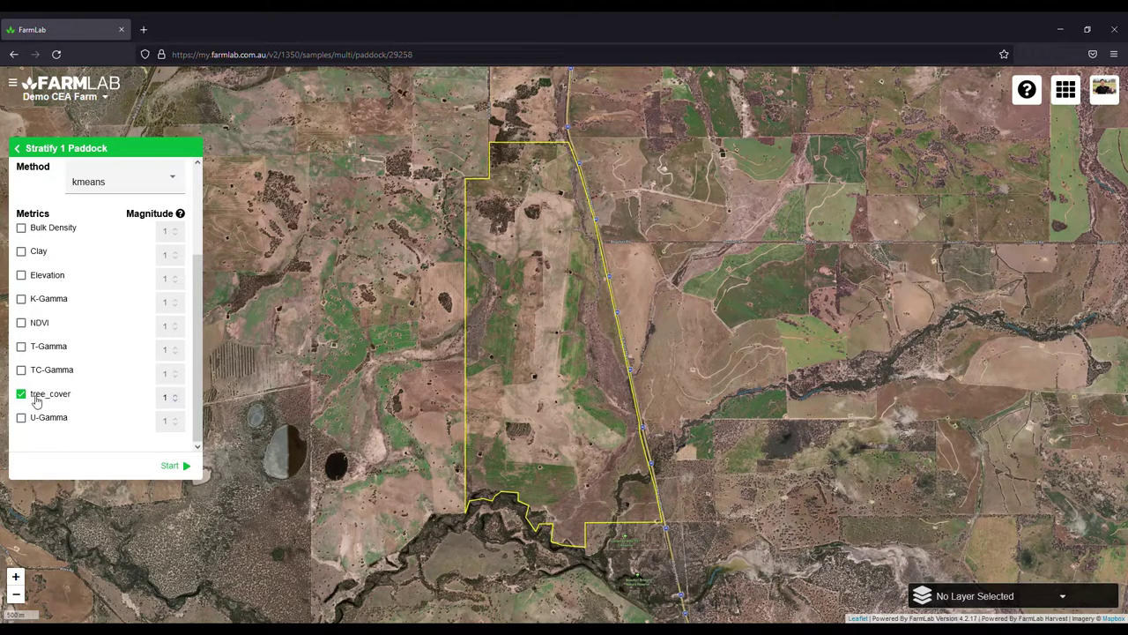
scroll(129, 235, up, 3)
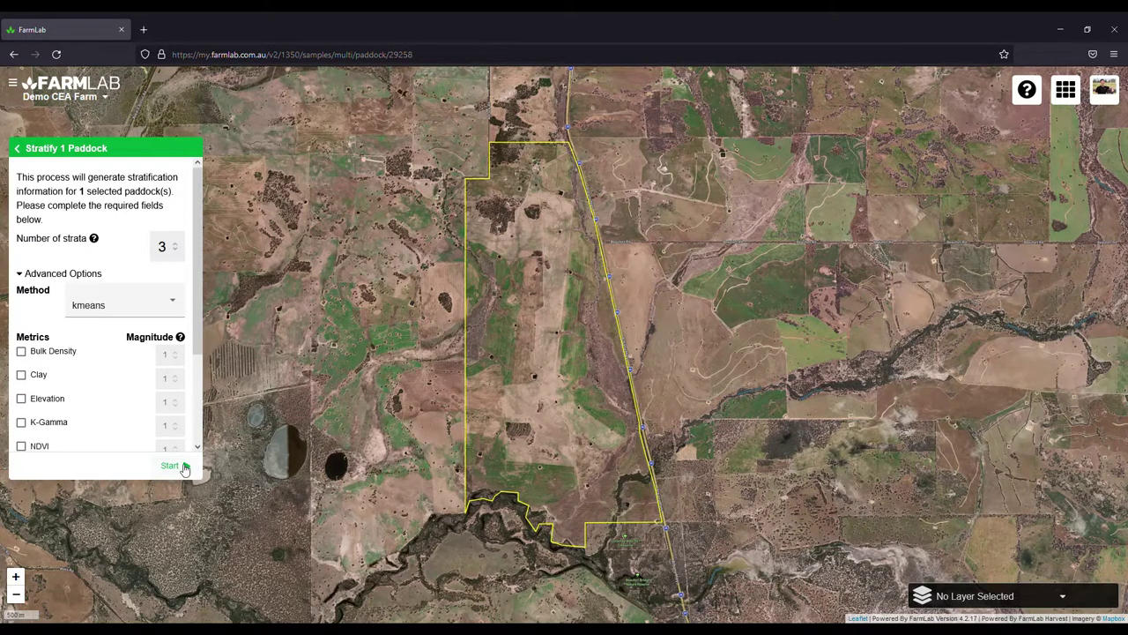
click(176, 465)
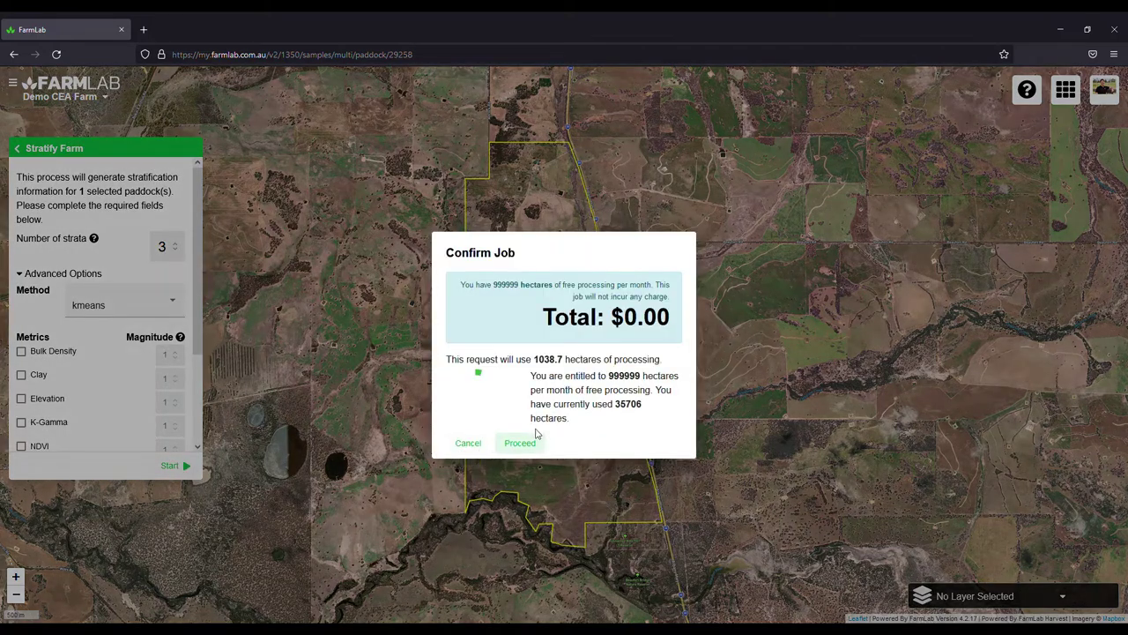
Step: Proceed with the $0.00 stratification job for the 1038.7 ha paddock
click(511, 445)
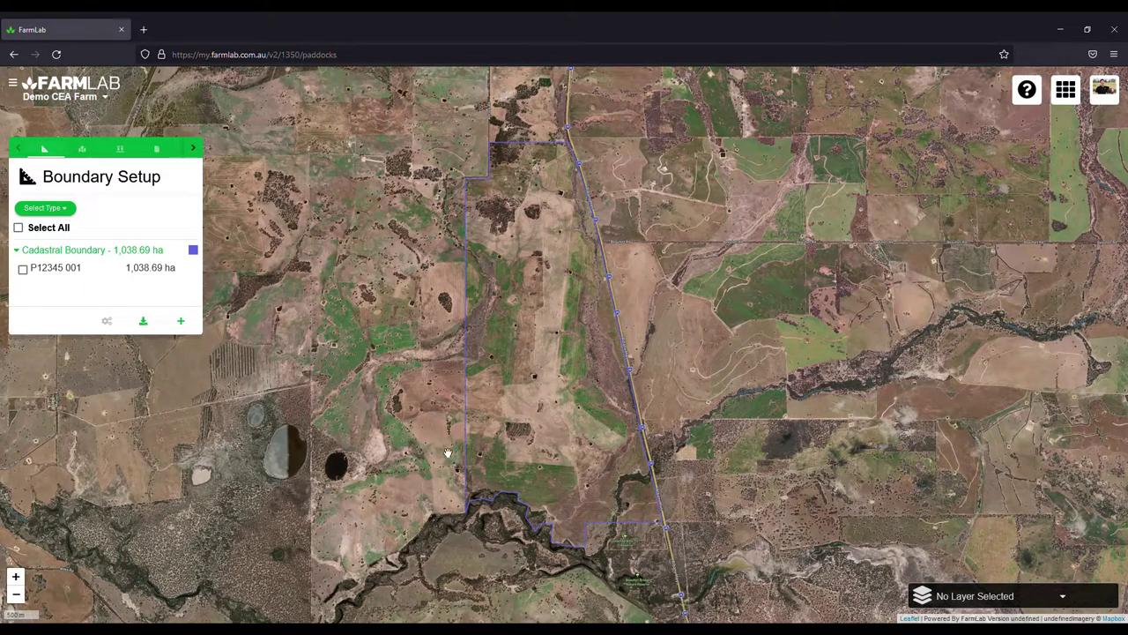
Step: Show the Farm Strata layer and check the Zone 1 area of 958.15 ha
click(976, 599)
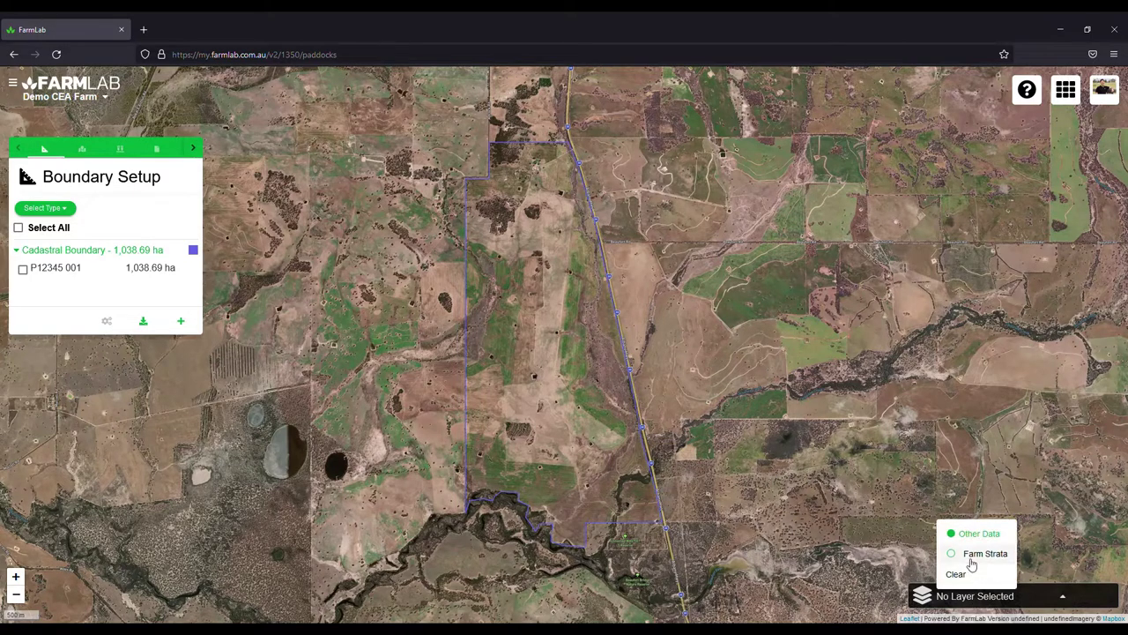
click(971, 555)
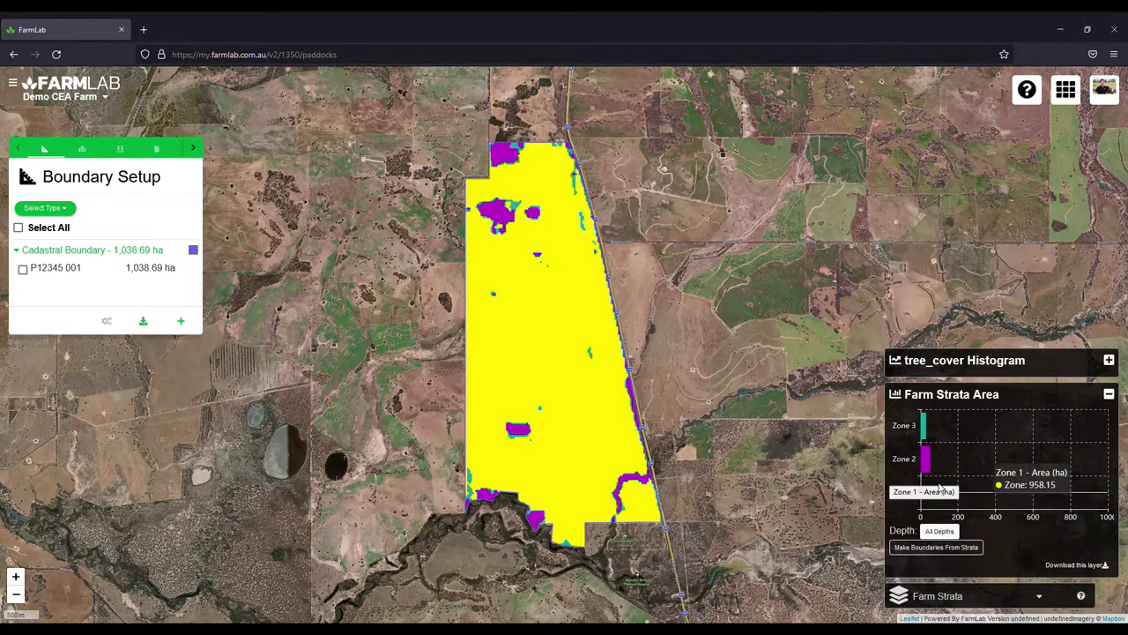
mouse_move(914, 429)
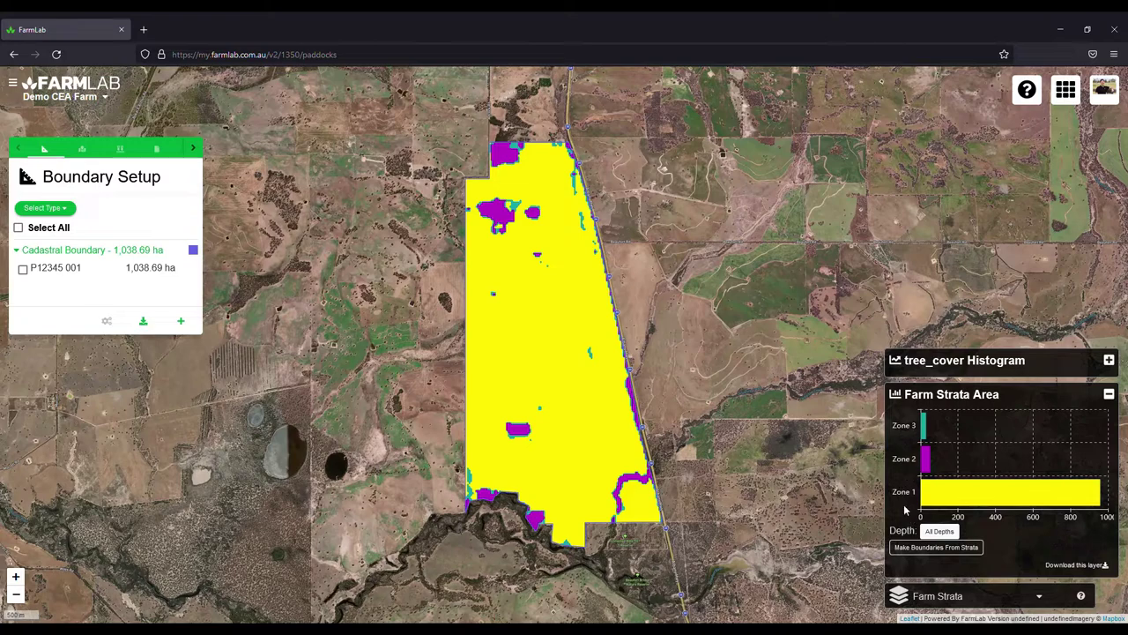
mouse_move(961, 504)
scroll(515, 433, up, 1)
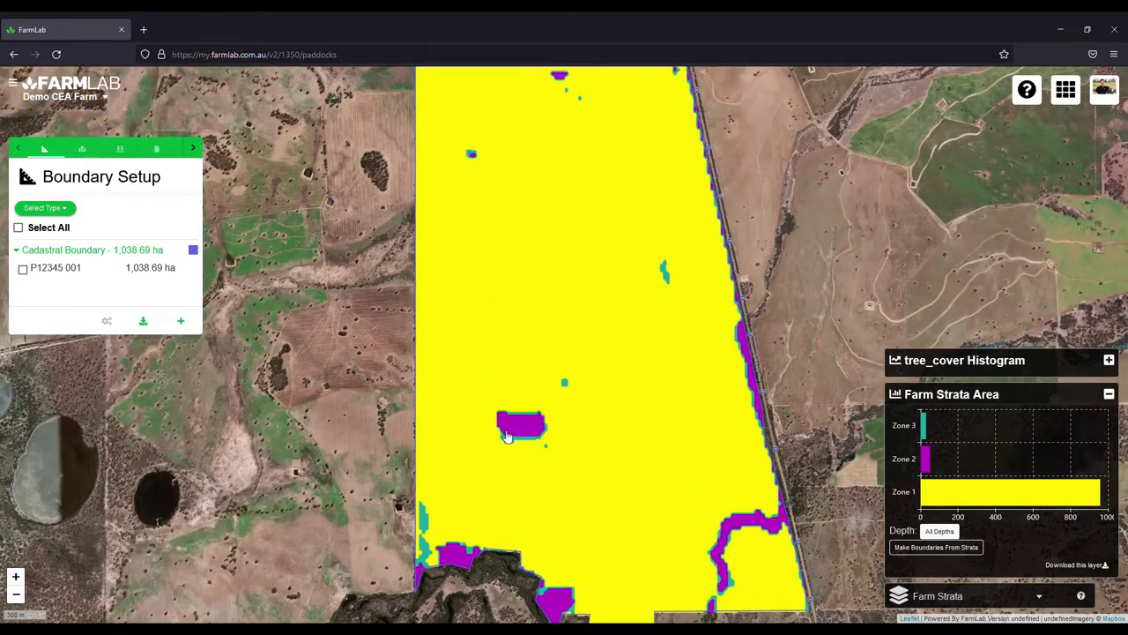
scroll(508, 438, up, 2)
click(943, 597)
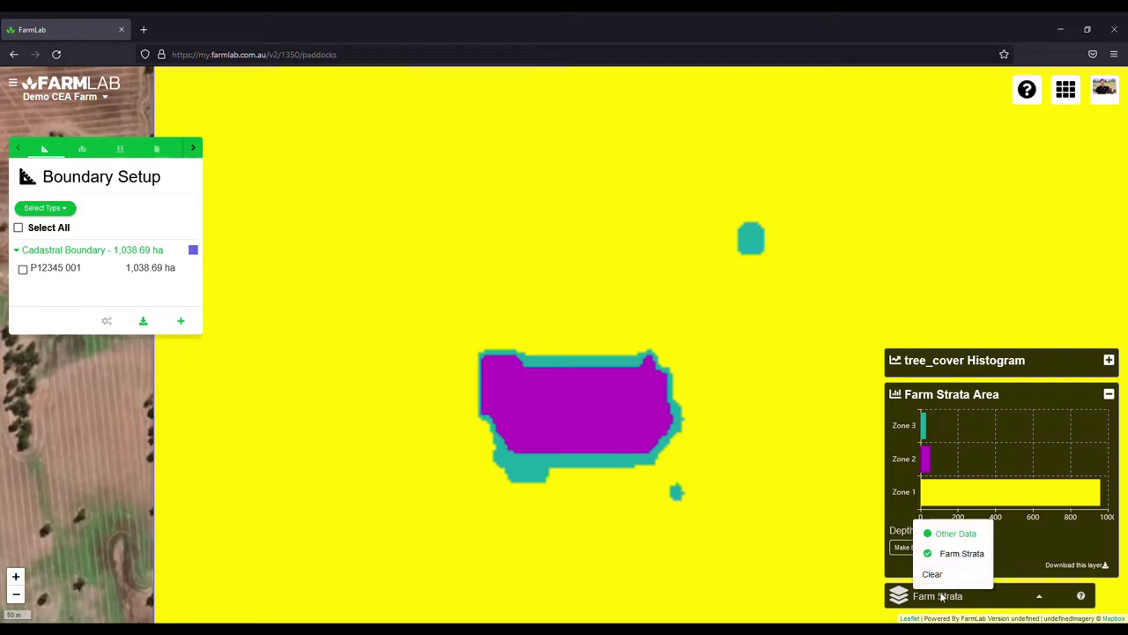
click(933, 574)
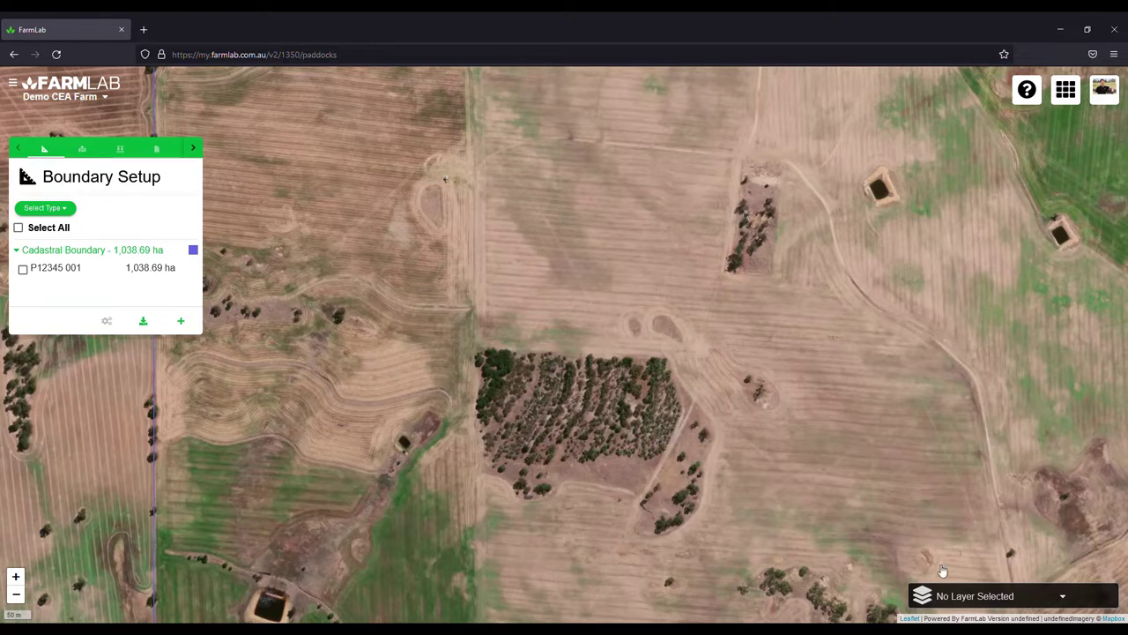
click(967, 596)
click(971, 596)
click(975, 555)
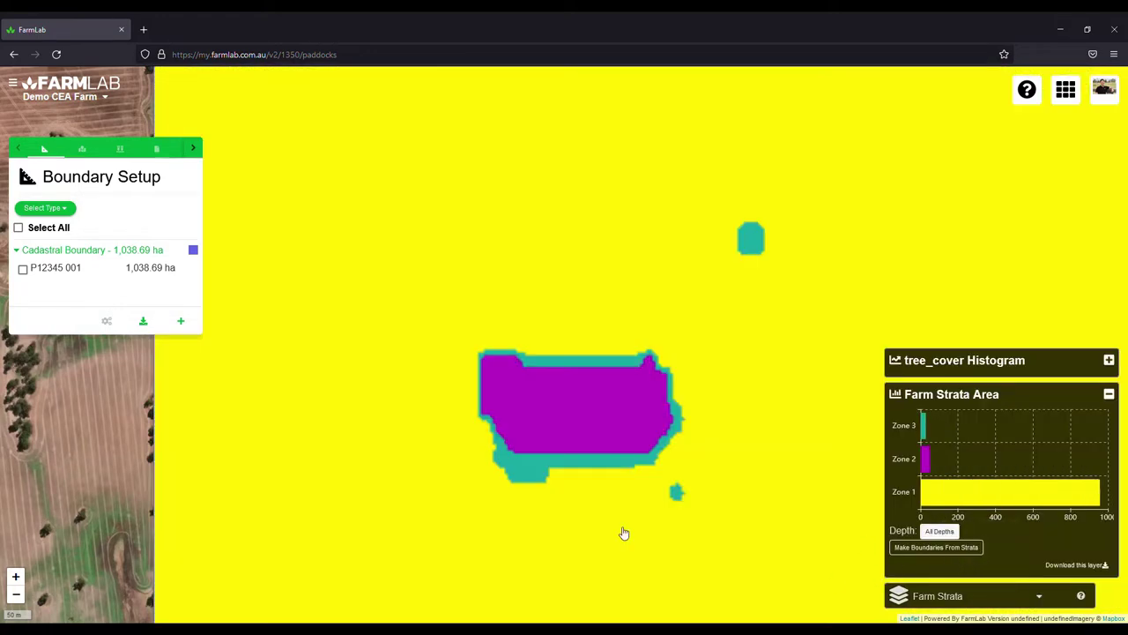
scroll(446, 464, down, 3)
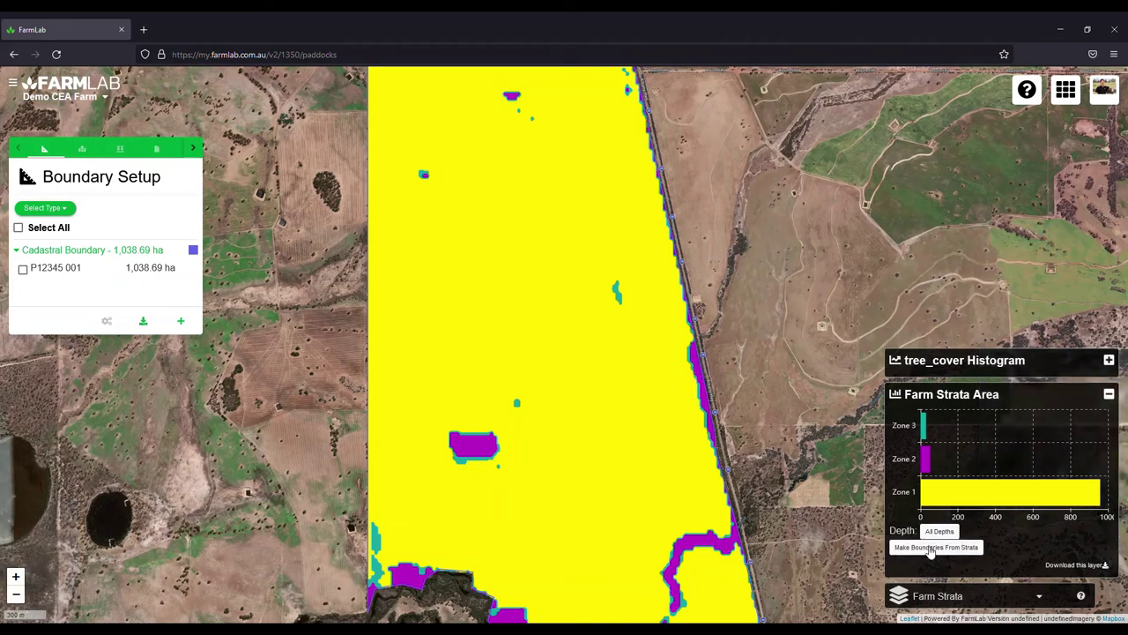
Step: Make Strata1, Strata2 and Strata3 boundaries from the strata and display the Farm Strata layer
click(930, 548)
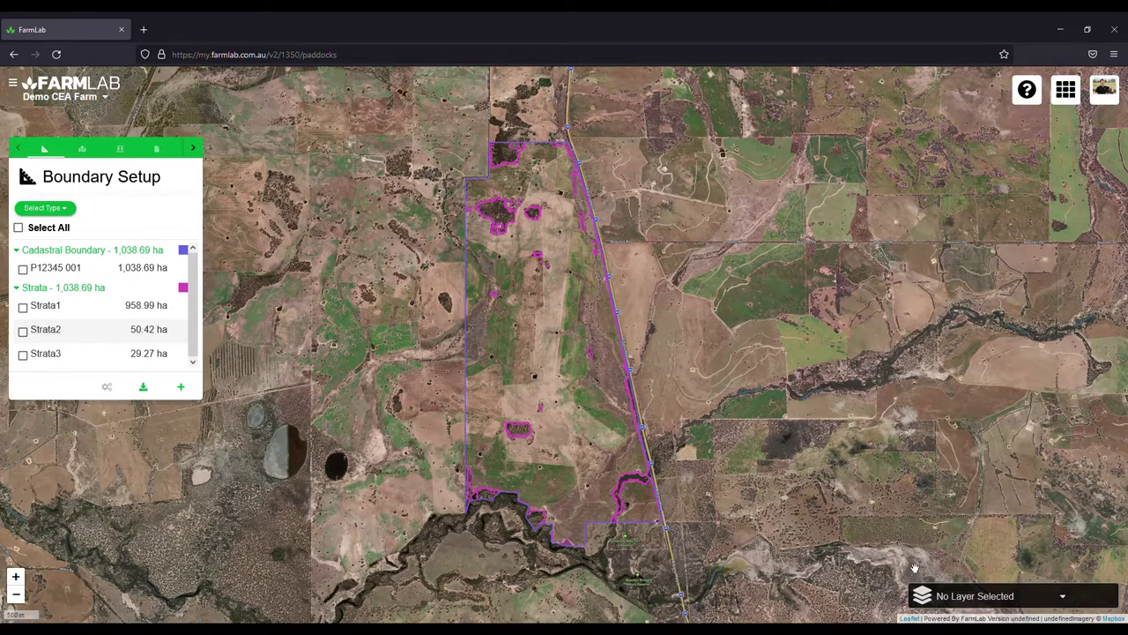
click(967, 597)
click(973, 554)
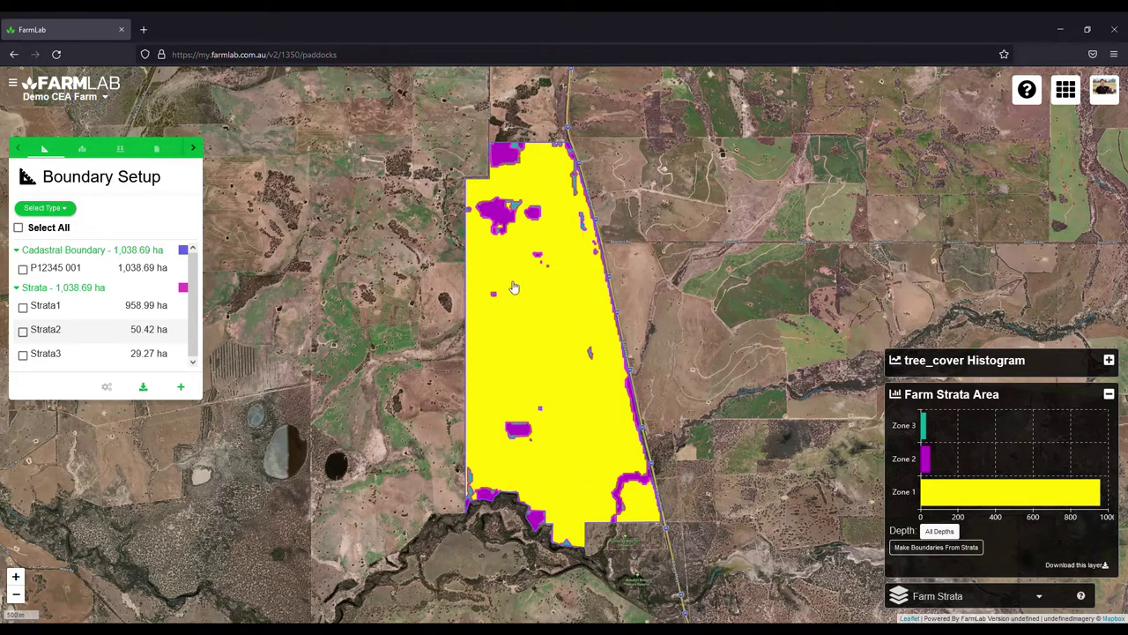
Step: Delete the Strata2 and Strata3 boundaries, keeping only Strata1
click(23, 331)
click(23, 354)
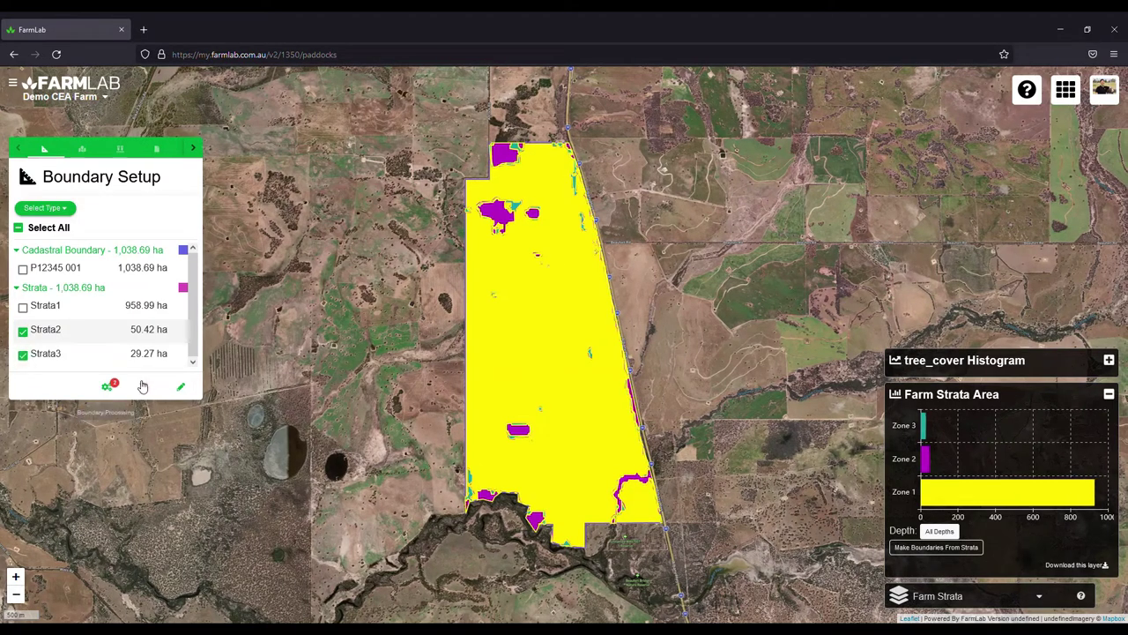
click(146, 389)
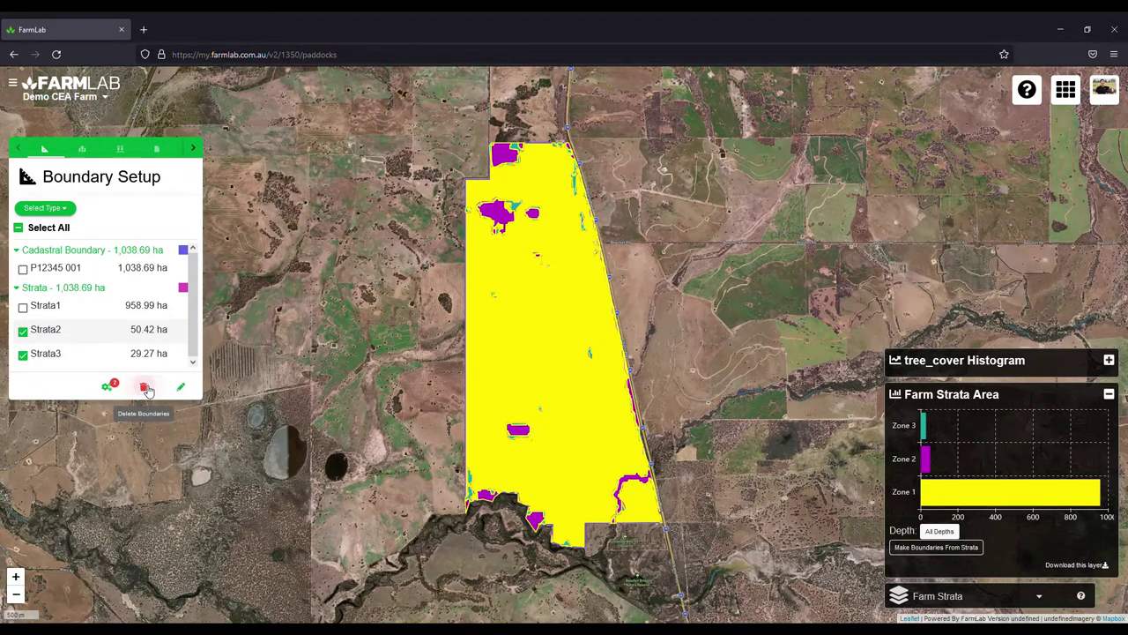
click(644, 376)
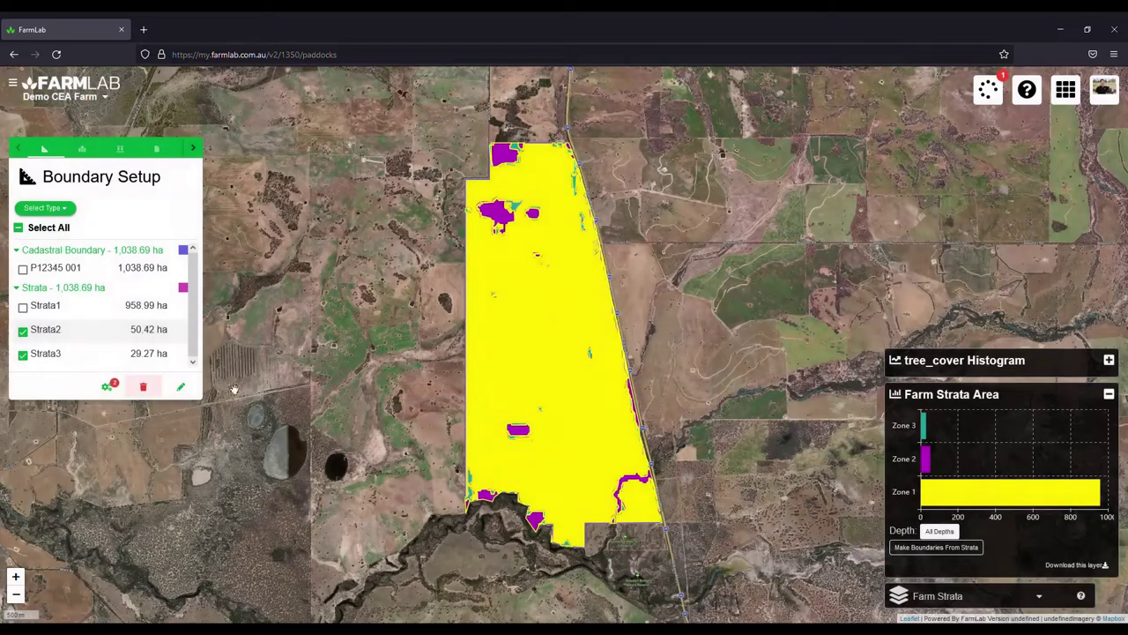
Step: Rename Strata1 to CEA, type Carbon Estimation Area, biomass month June 2021, and save
click(46, 306)
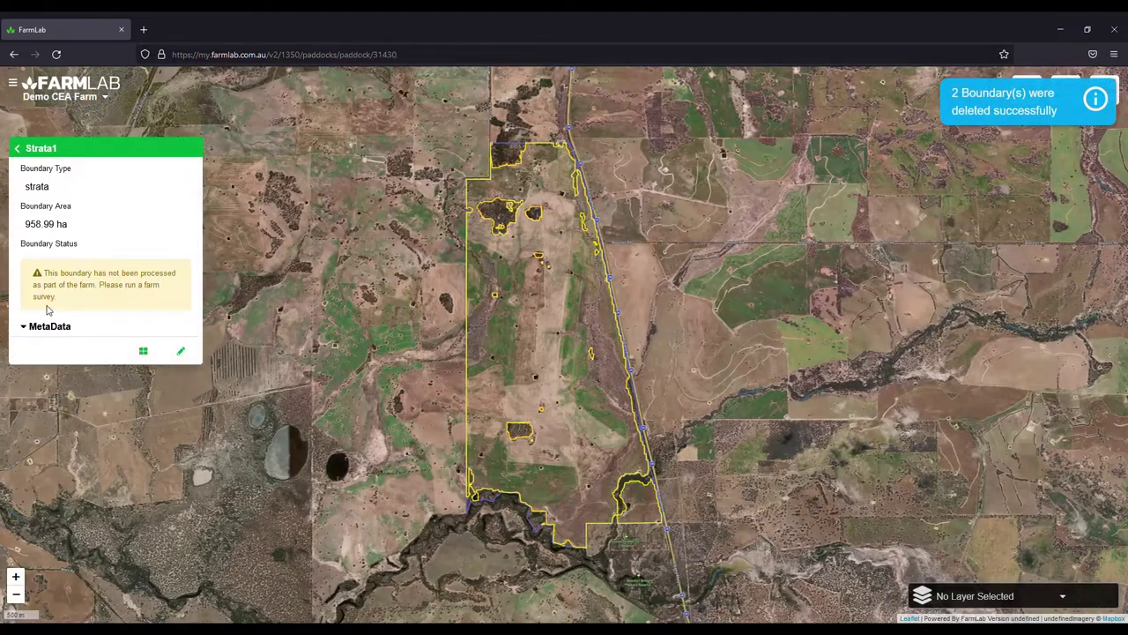
click(180, 350)
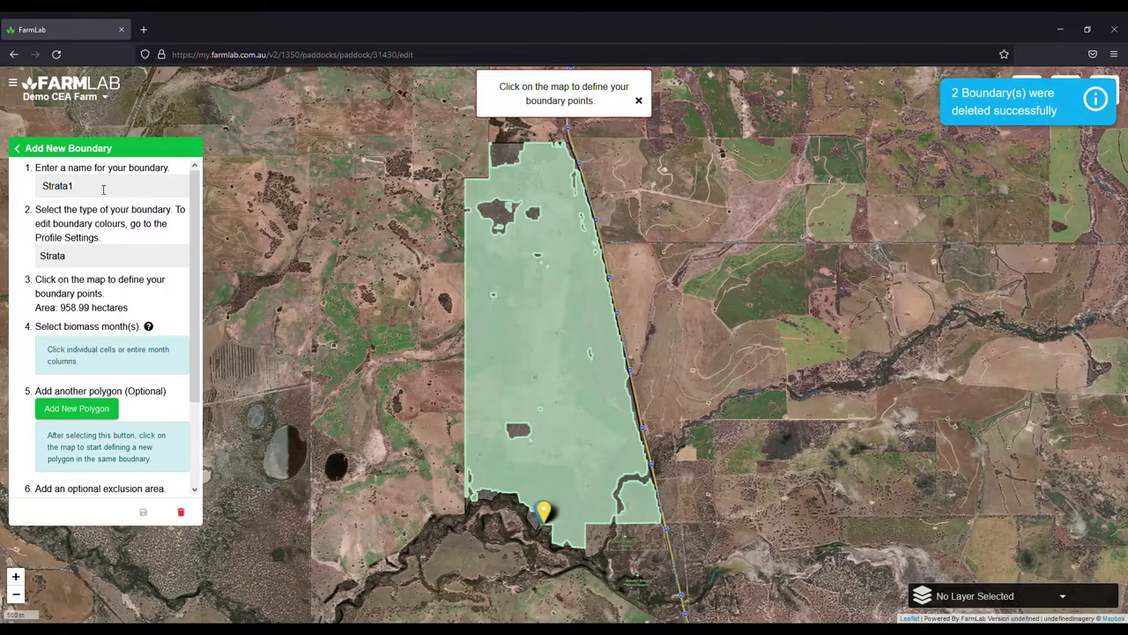
double_click(55, 193)
text(CEA)
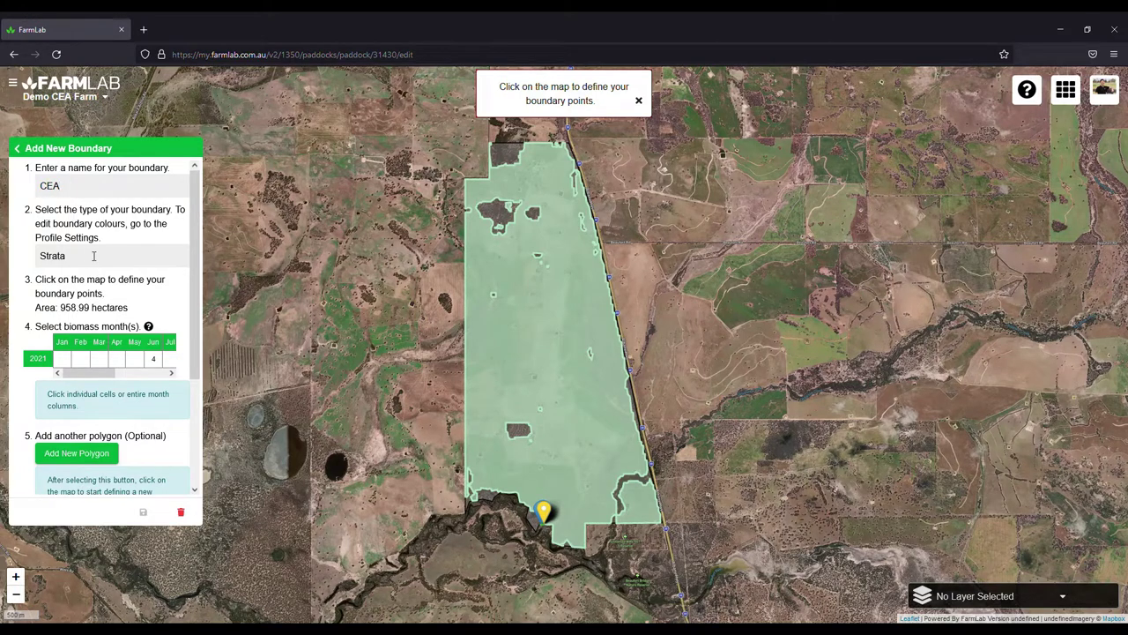
click(94, 255)
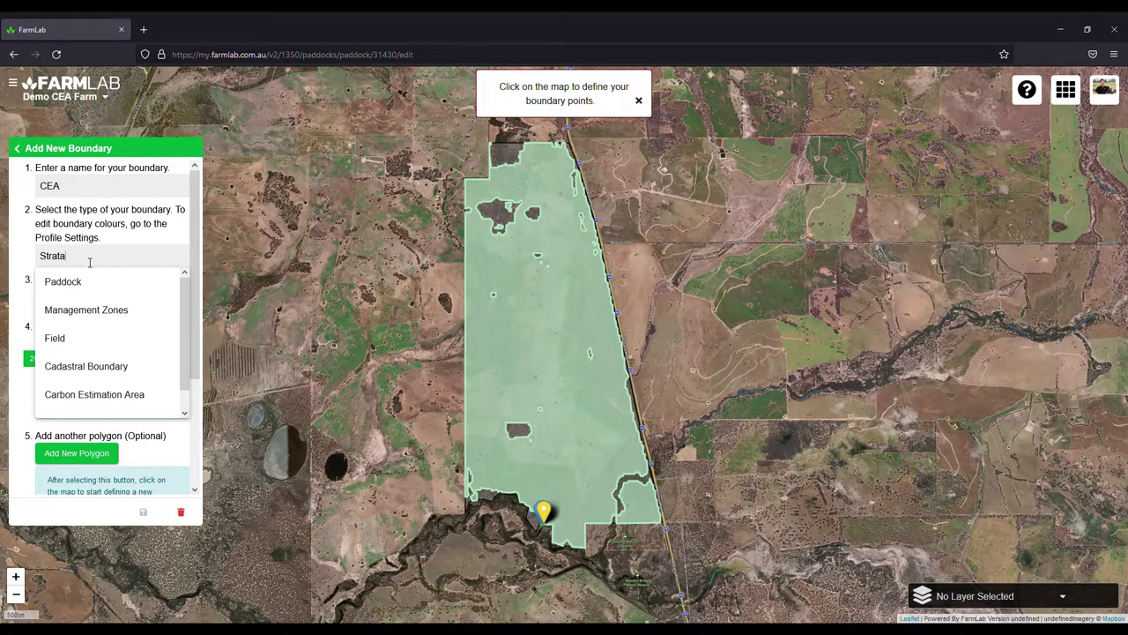
click(94, 396)
click(154, 361)
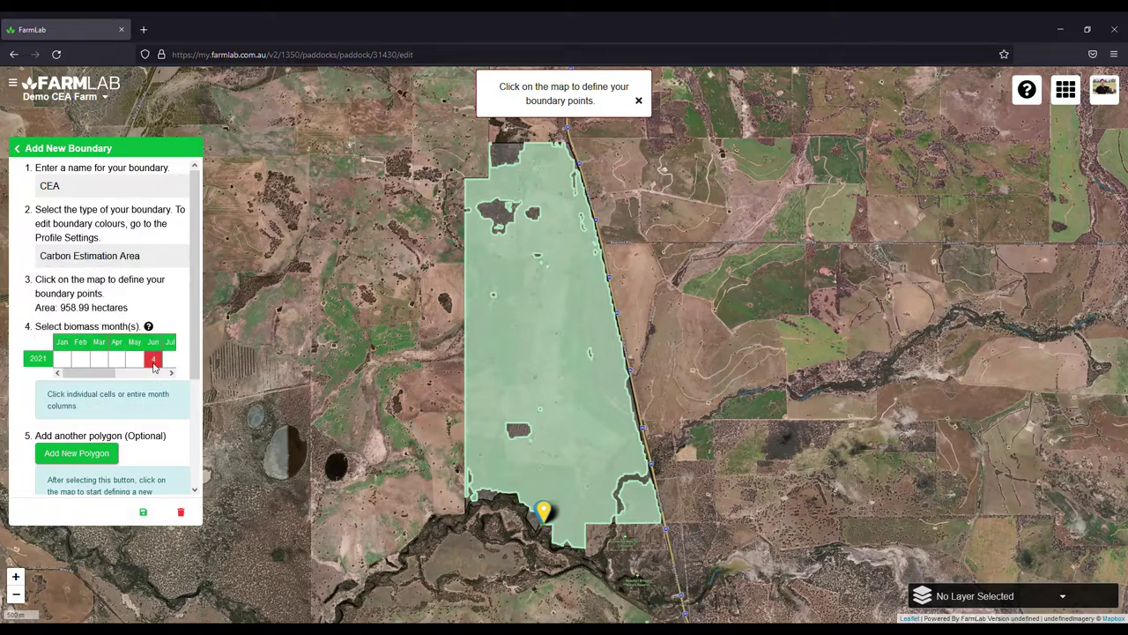
click(144, 519)
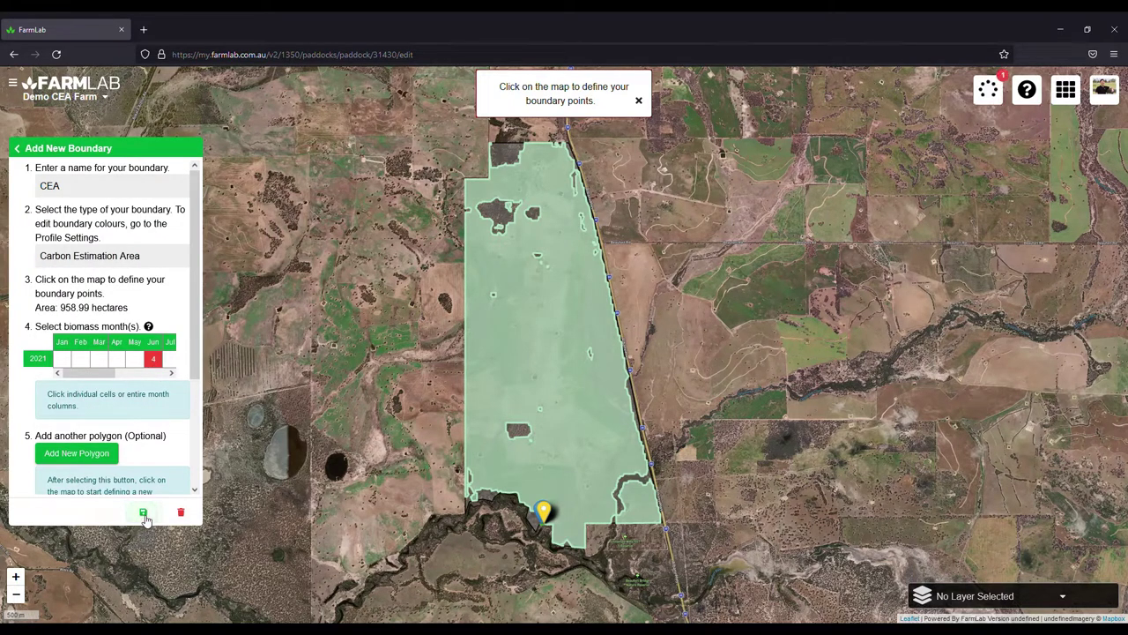